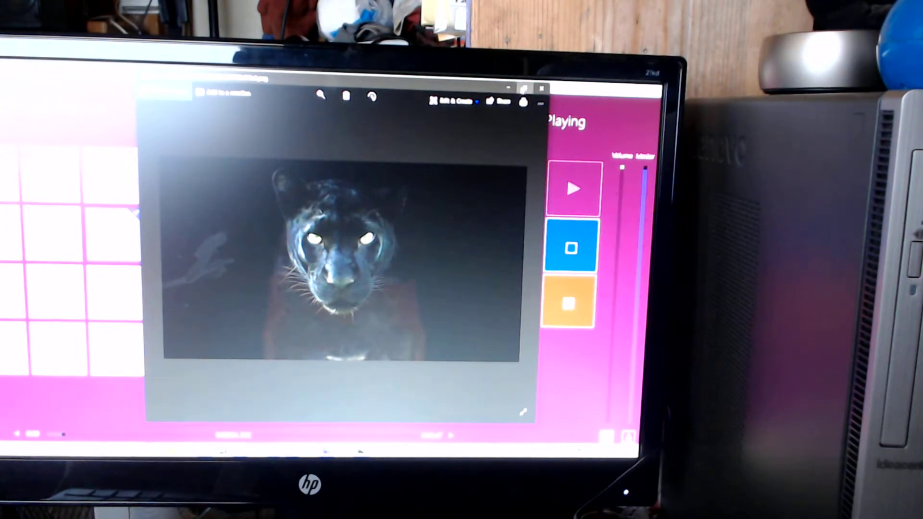
Step: Maximize Photos and advance two images to the blue-eyed panther face
click(524, 89)
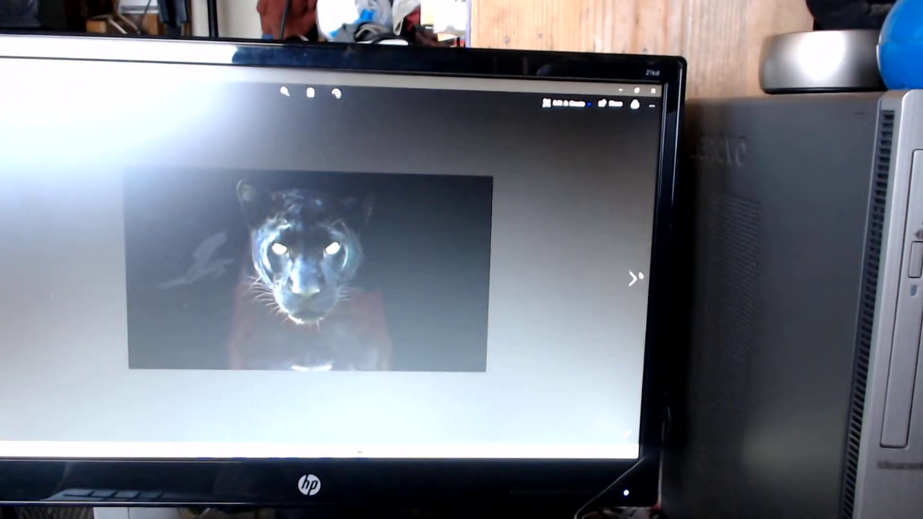
click(632, 280)
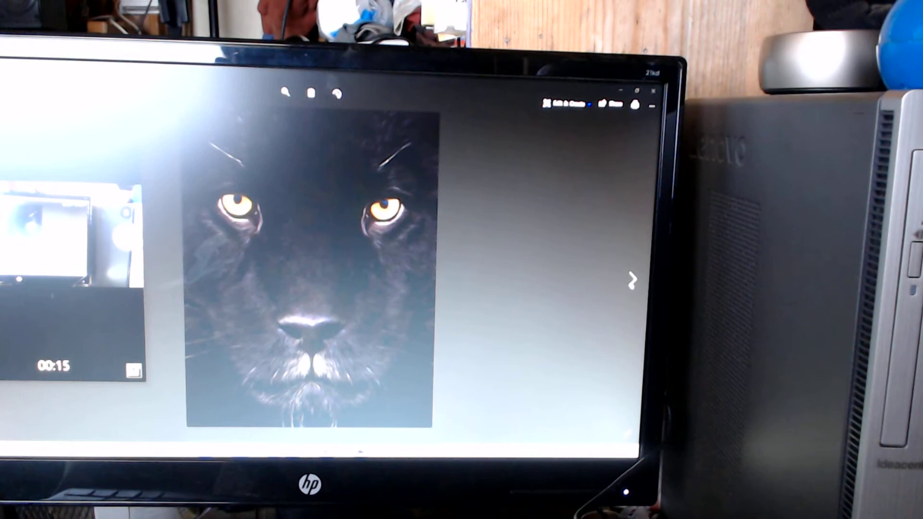
click(631, 279)
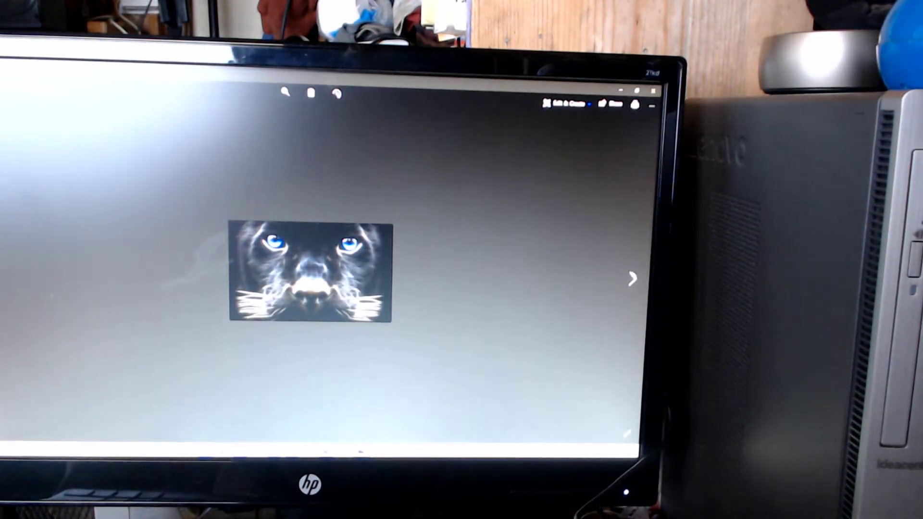
Step: Advance two more images to the glowing-eyed full-body panther drawing
click(631, 279)
click(631, 279)
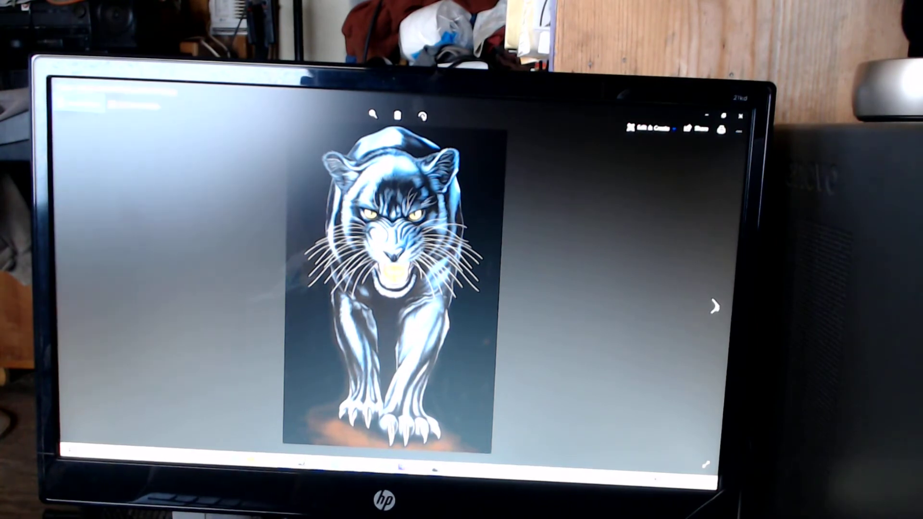
Step: Move on to the photo of the giant panther behind the city skyline
key(Right)
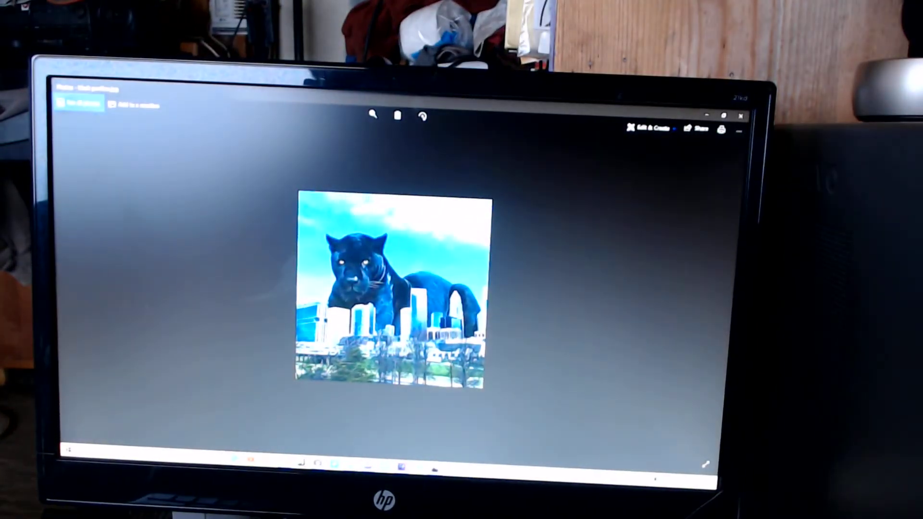
click(317, 461)
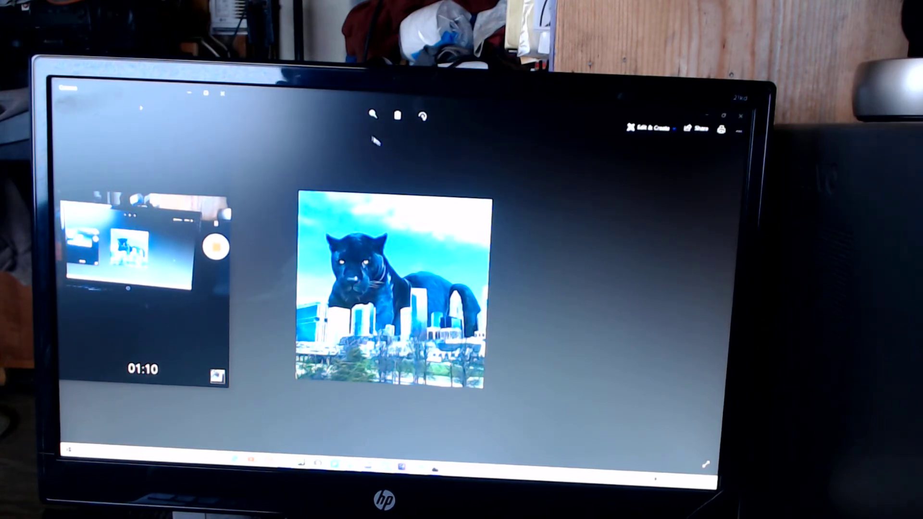
Step: Zoom the panther-over-city photo to fill the window and refocus the viewer
click(373, 115)
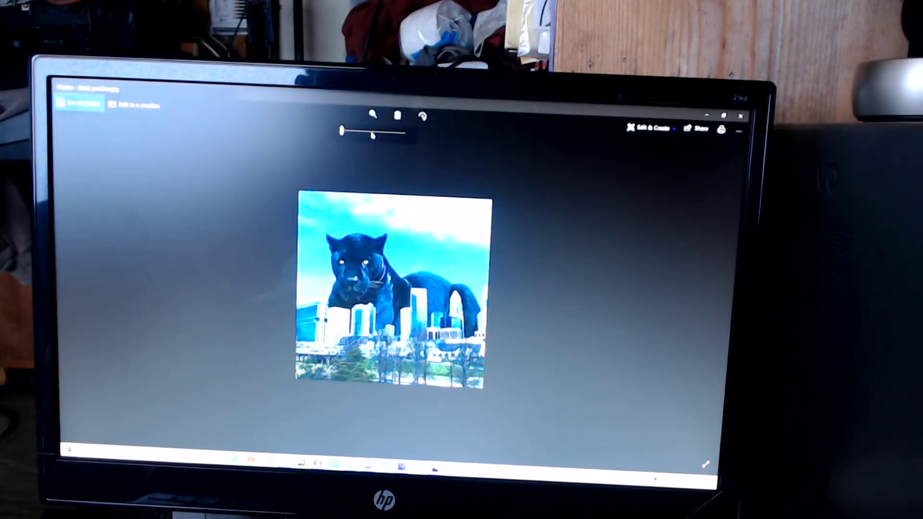
drag(354, 135, 372, 134)
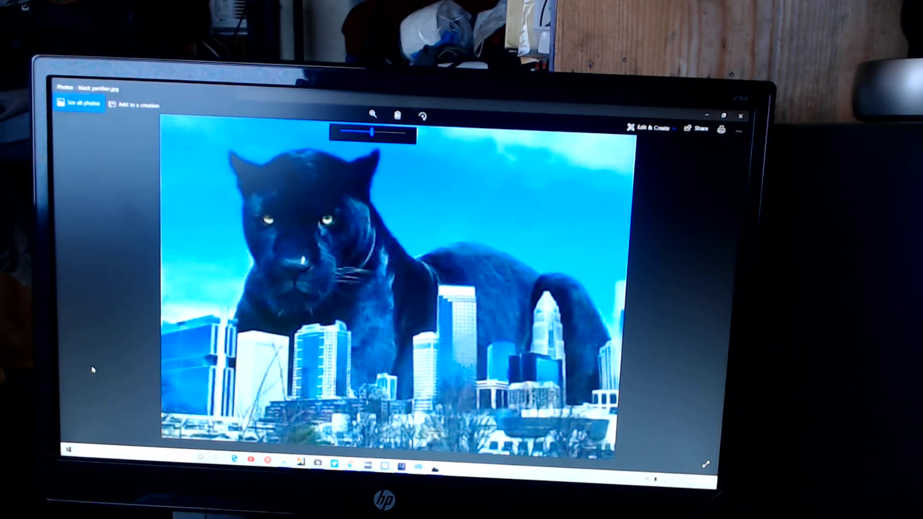
key(alt+Tab)
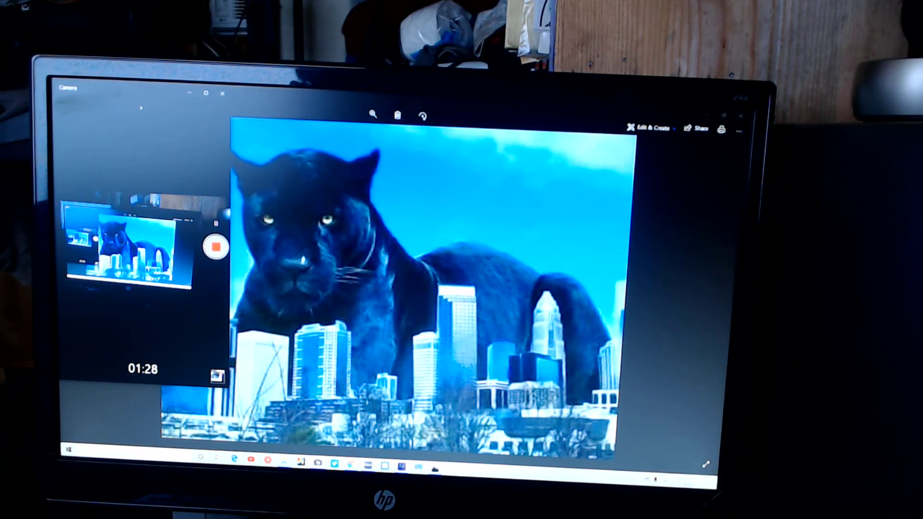
click(125, 417)
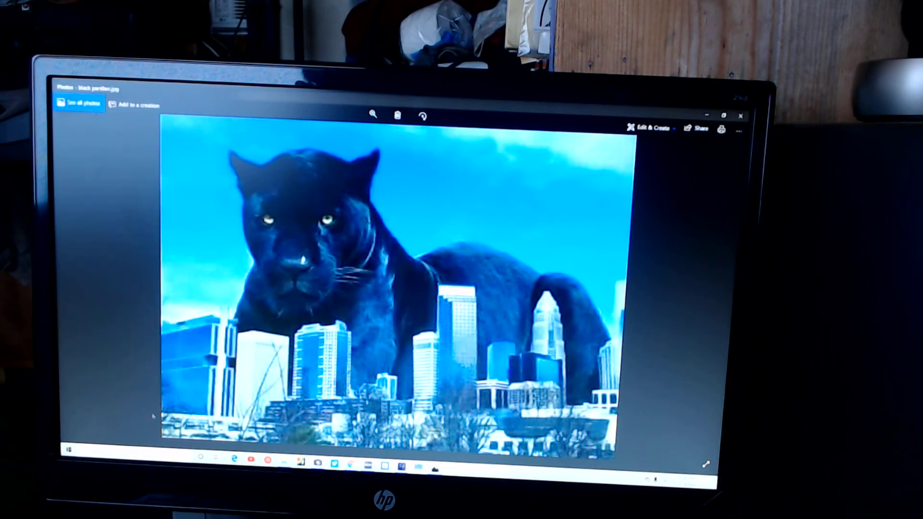